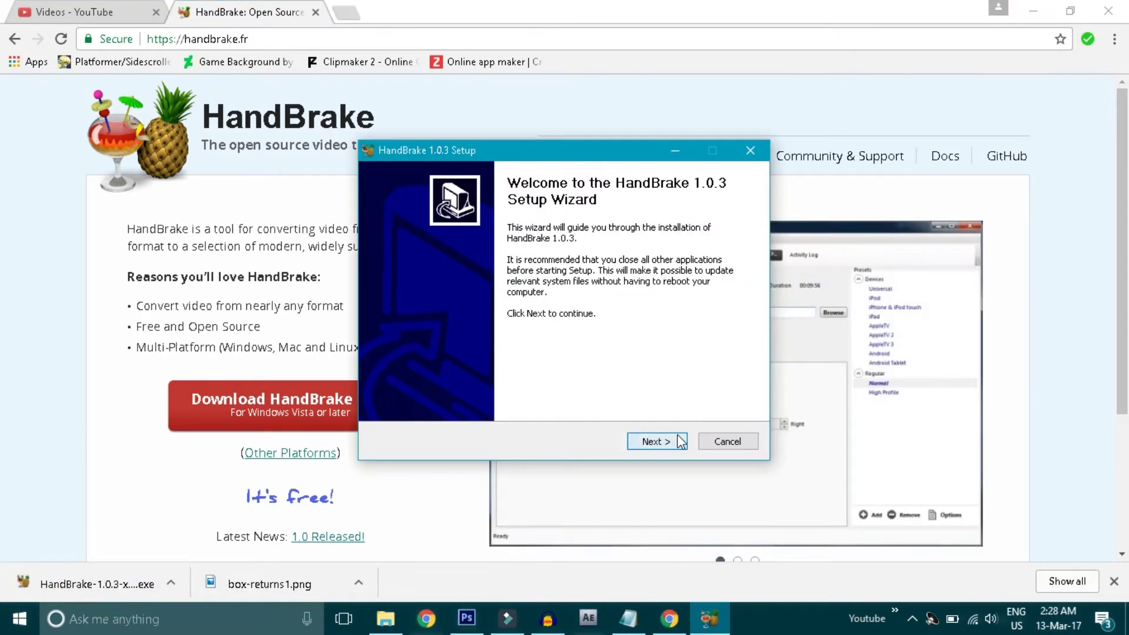
Step: Install HandBrake 1.0.3 in the default folder C:\Program Files\HandBrake and finish the setup wizard
{"action": "left_click", "coordinate": [680, 441]}
{"action": "left_click", "coordinate": [680, 441]}
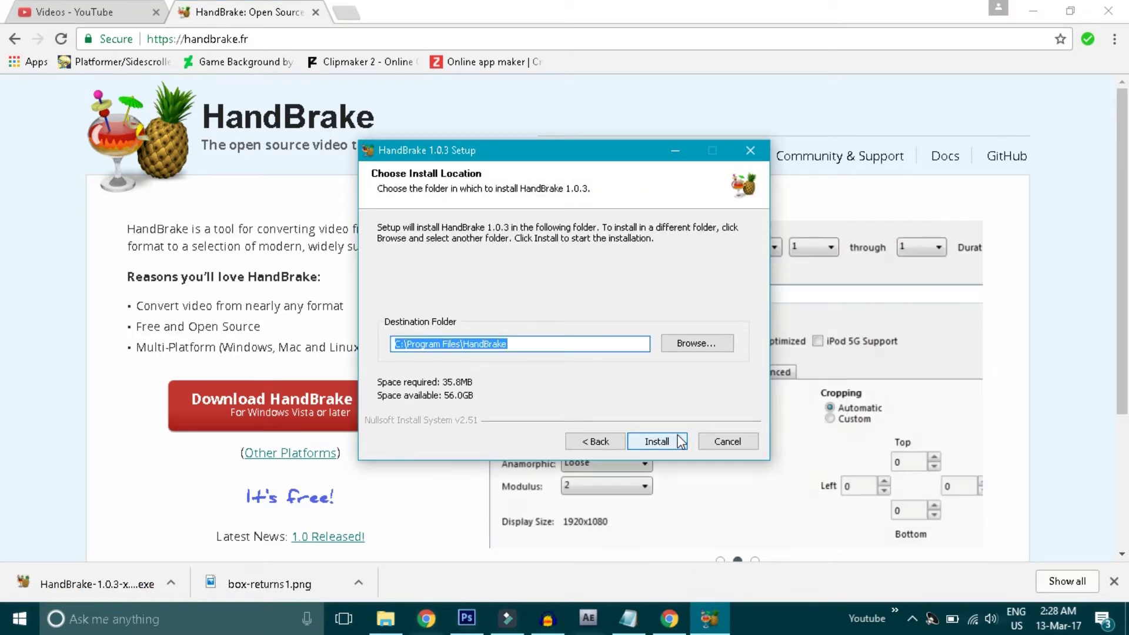
{"action": "left_click", "coordinate": [681, 441]}
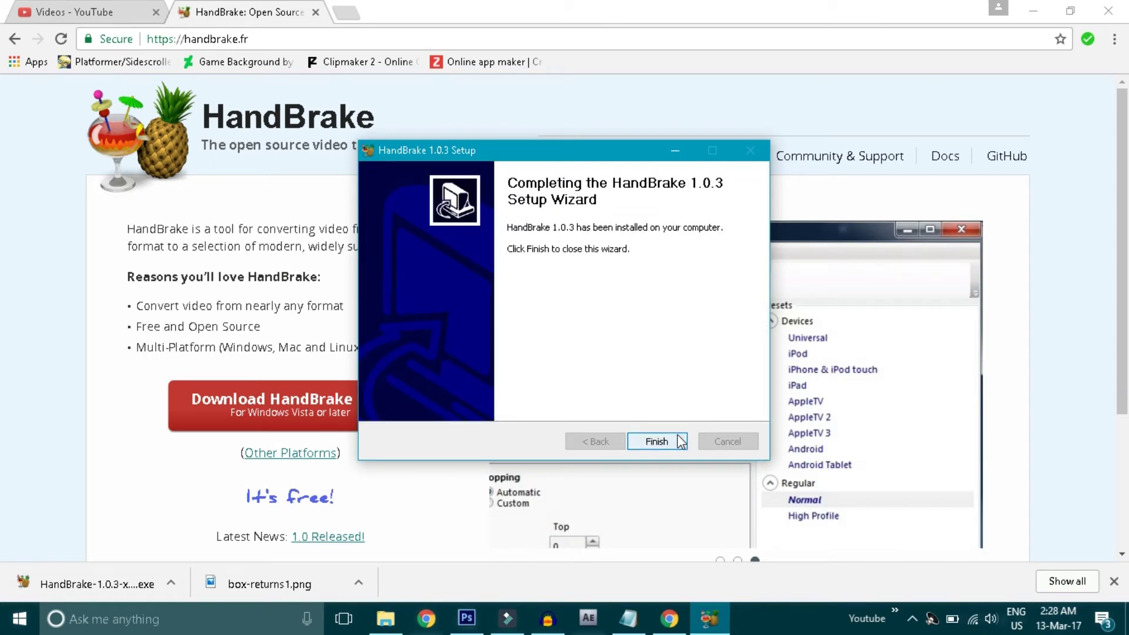
{"action": "left_click", "coordinate": [681, 441]}
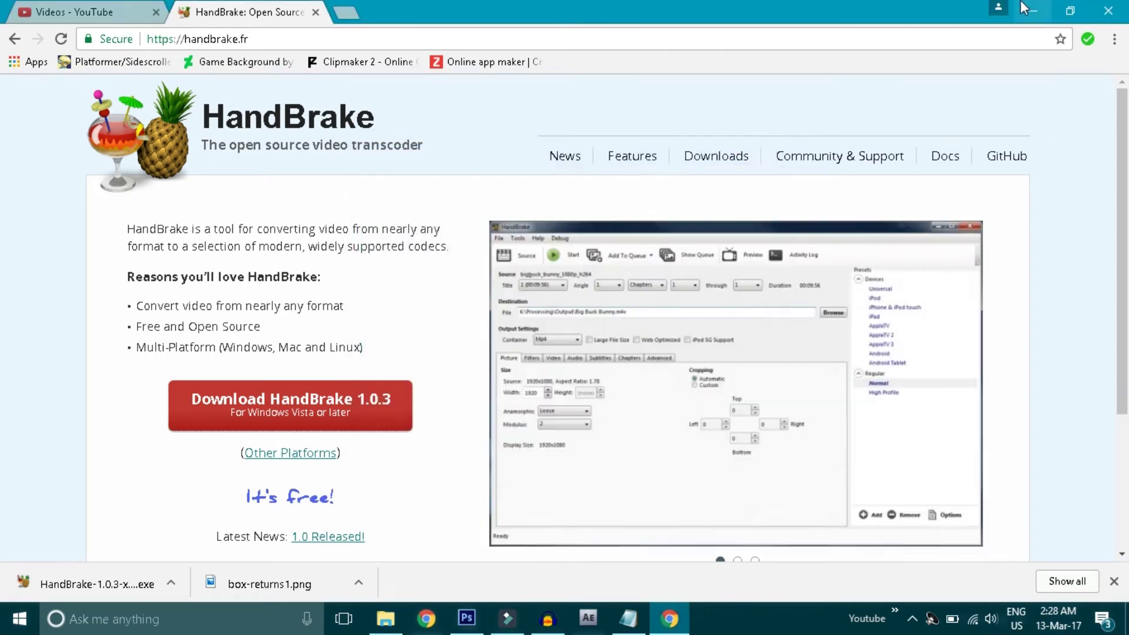
Step: Minimize the browser, launch HandBrake from the desktop and dismiss its initial source selection
{"action": "left_click", "coordinate": [1034, 12]}
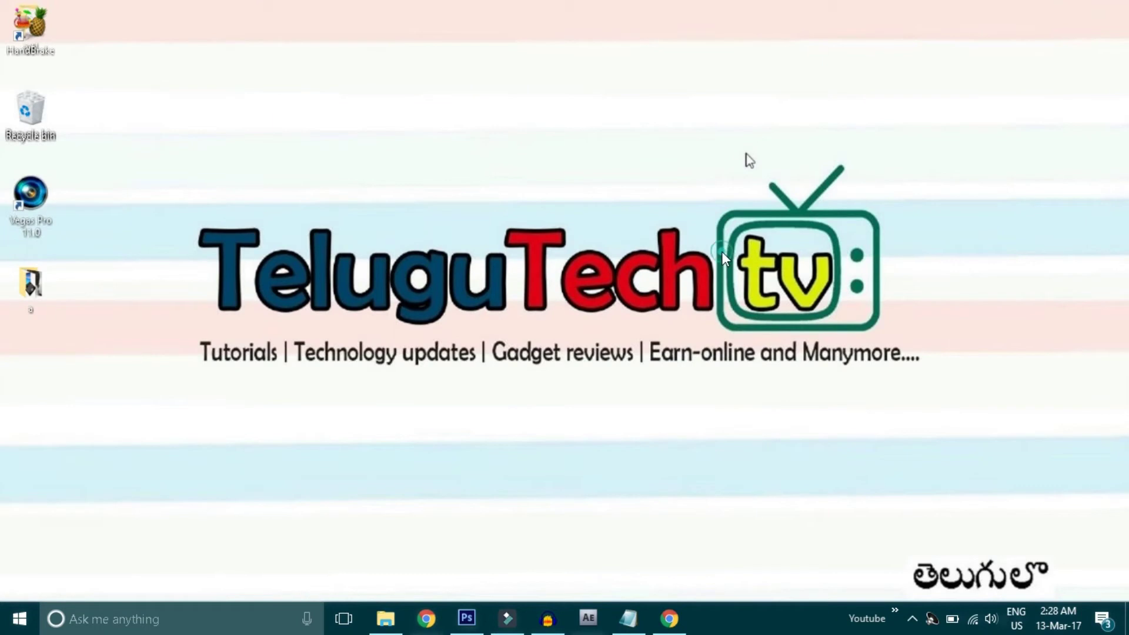
{"action": "double_click", "coordinate": [32, 36]}
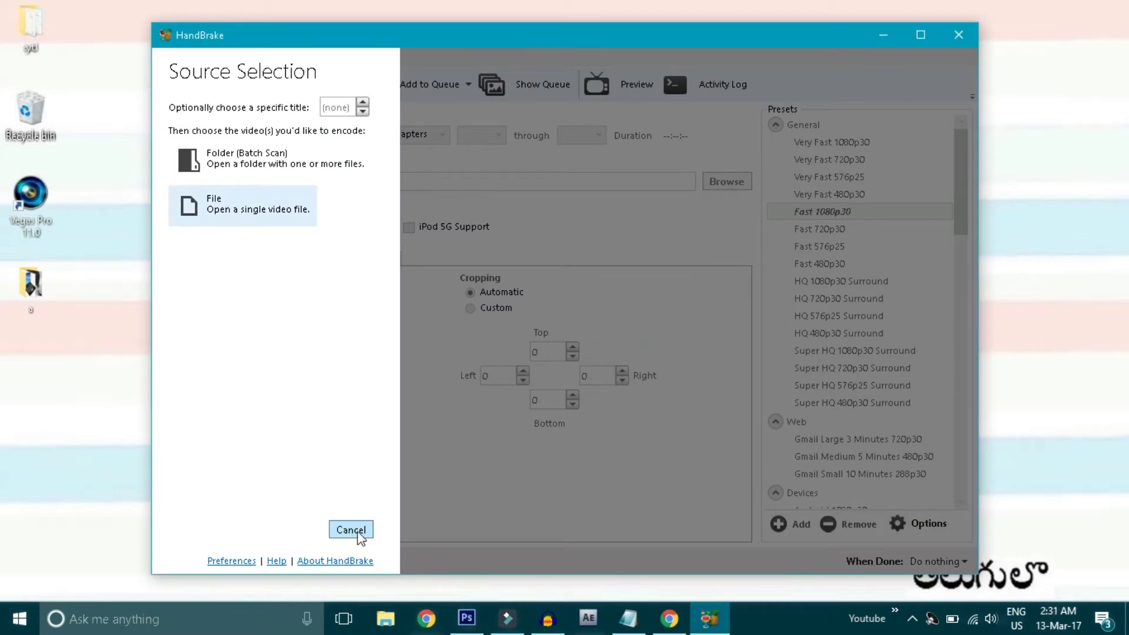
{"action": "left_click", "coordinate": [351, 530]}
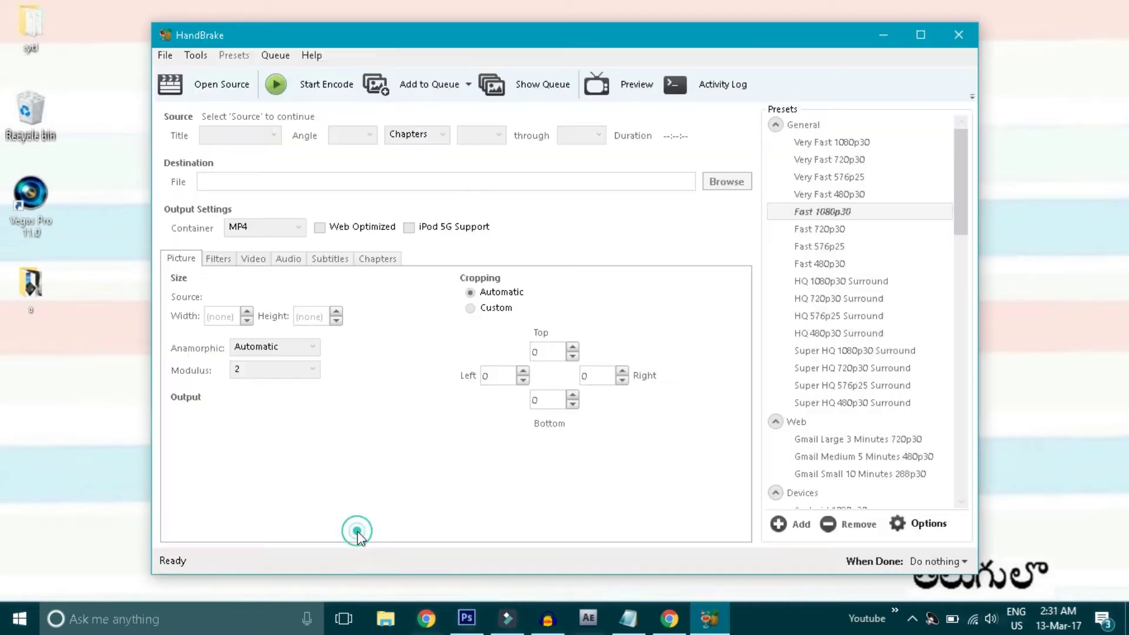
Step: Load the single video file "before compressing" from 2017\march\New folder on the E: drive as the source
{"action": "left_click", "coordinate": [219, 87]}
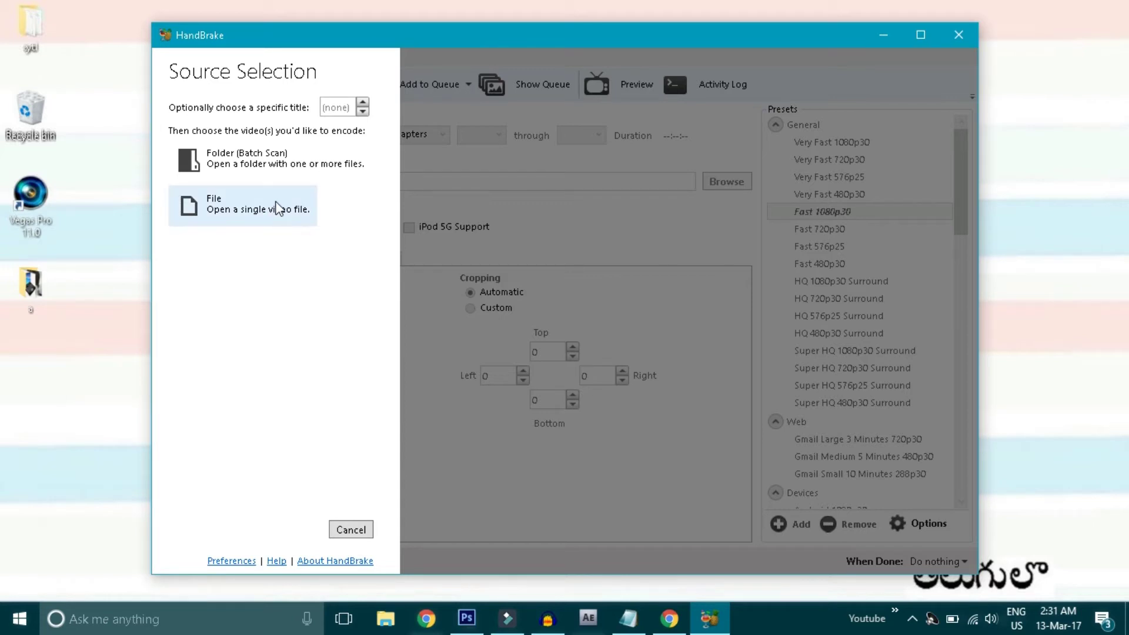
{"action": "left_click", "coordinate": [277, 207]}
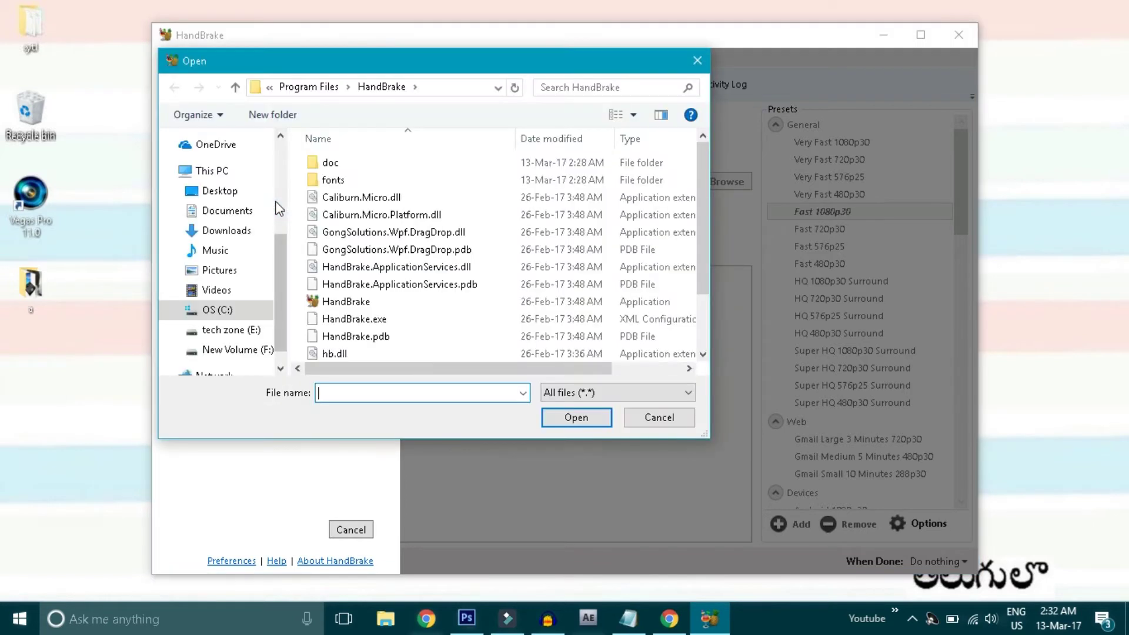
{"action": "left_click", "coordinate": [258, 331]}
{"action": "double_click", "coordinate": [373, 354]}
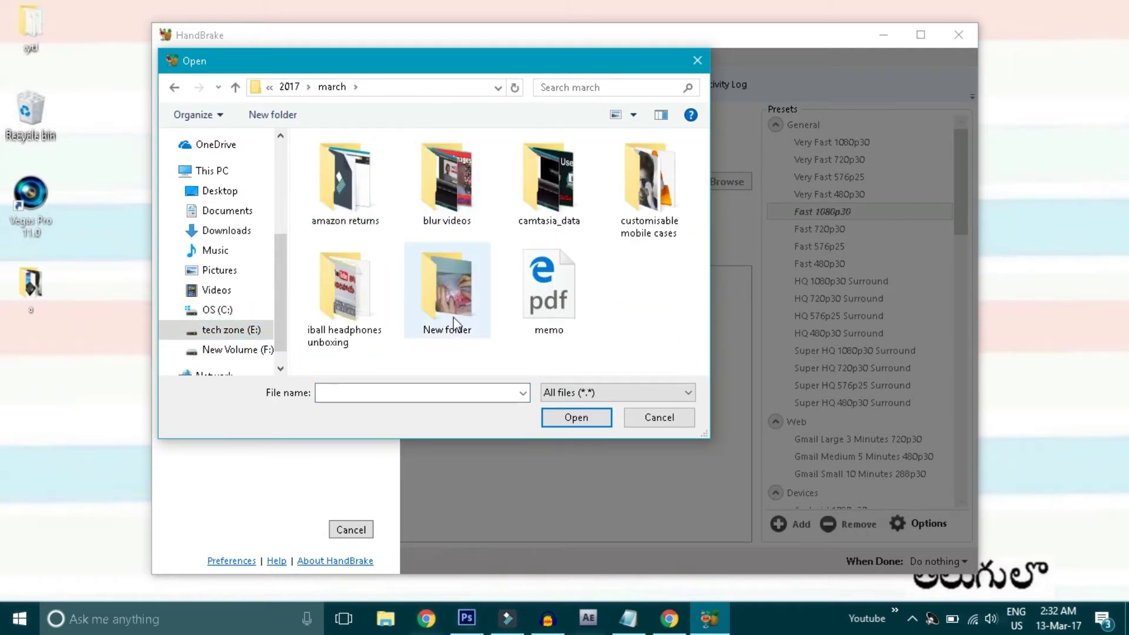
{"action": "double_click", "coordinate": [453, 316]}
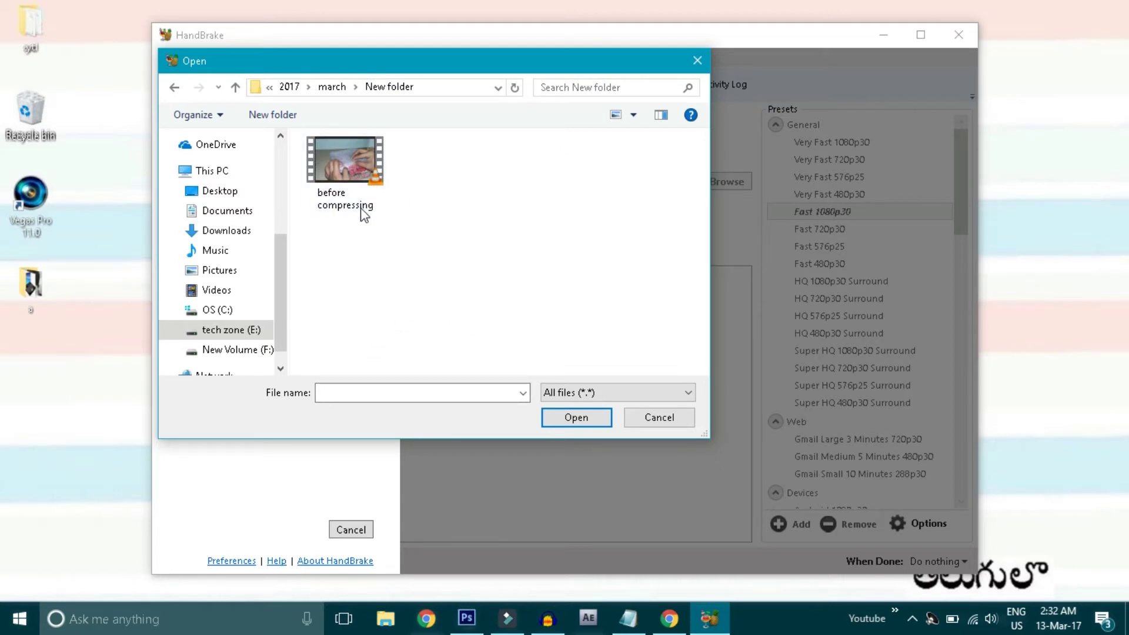
{"action": "double_click", "coordinate": [363, 187]}
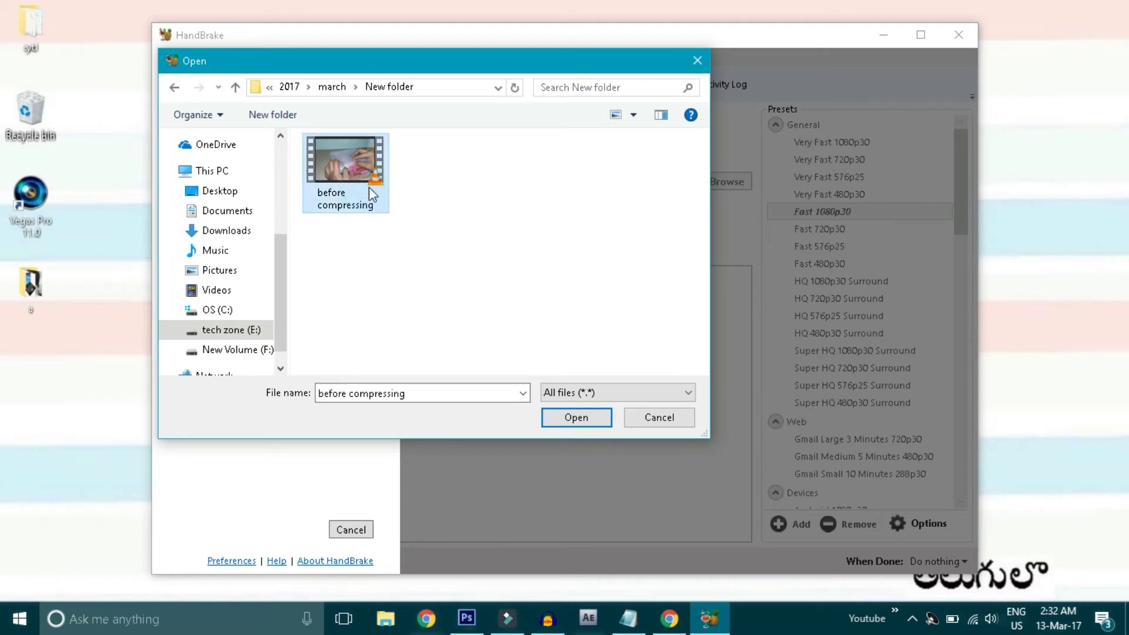
{"action": "left_click", "coordinate": [597, 416]}
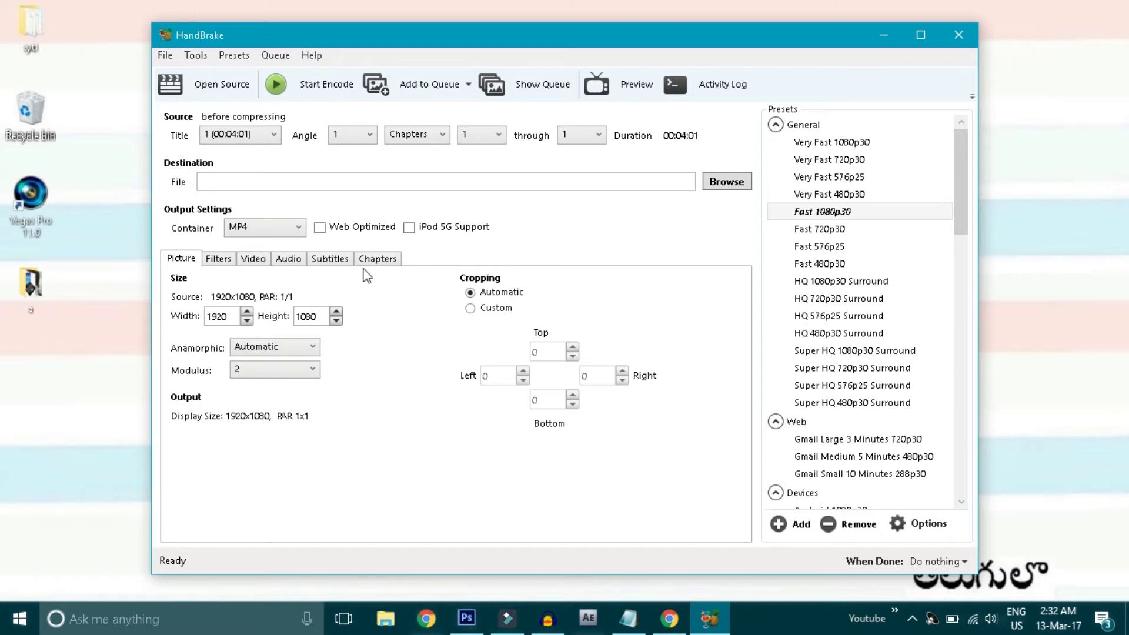
Step: Enable Web Optimized for the MP4 output and set the destination file to "after compressing" in the source video's folder
{"action": "left_click", "coordinate": [319, 227]}
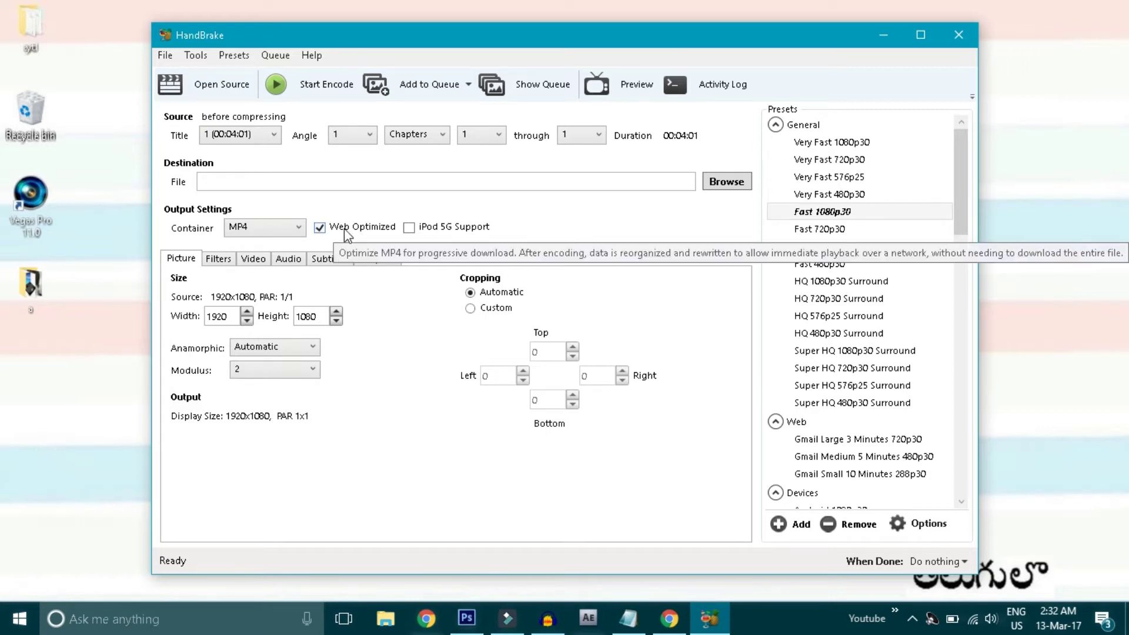
{"action": "left_click", "coordinate": [738, 185]}
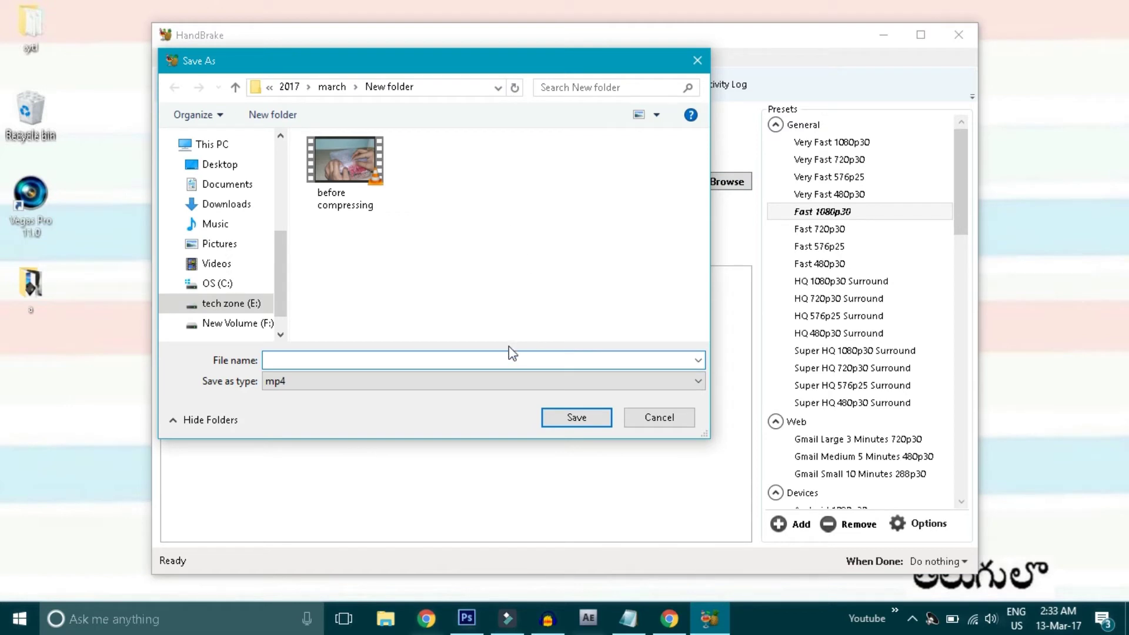
{"action": "left_click", "coordinate": [439, 360]}
{"action": "type", "text": "after compressing"}
{"action": "left_click", "coordinate": [591, 421]}
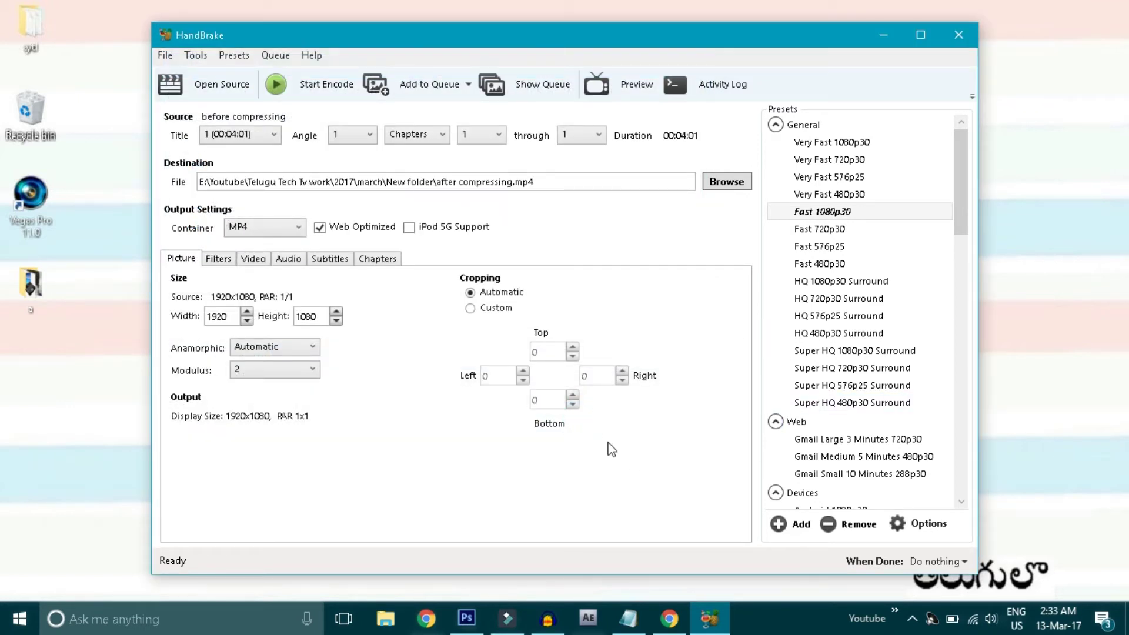
Step: Start encoding the video with the Fast 1080p30 preset
{"action": "left_click", "coordinate": [295, 86]}
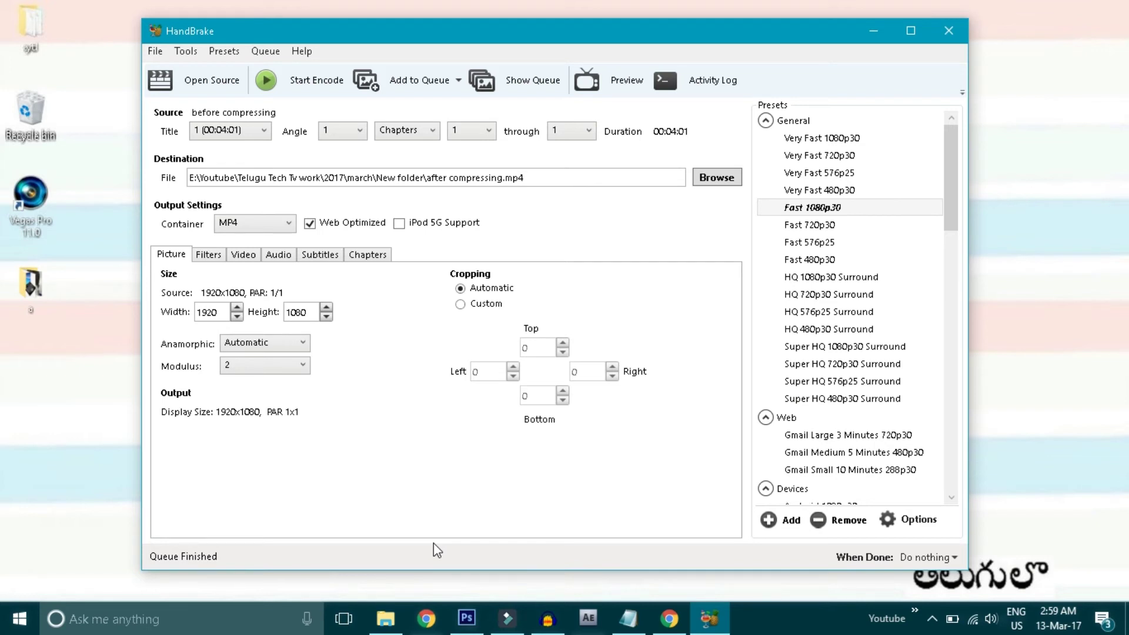
Step: Switch to File Explorer and compare the file sizes of the "before compressing" and "after compressing" videos
{"action": "left_click", "coordinate": [384, 625]}
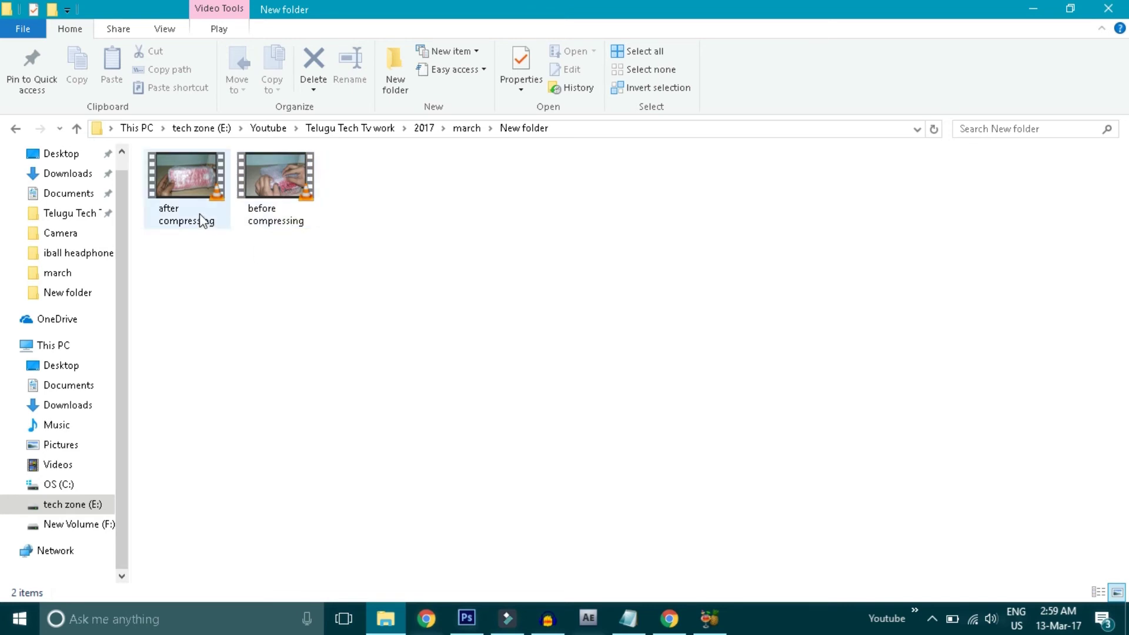
{"action": "left_click", "coordinate": [383, 341]}
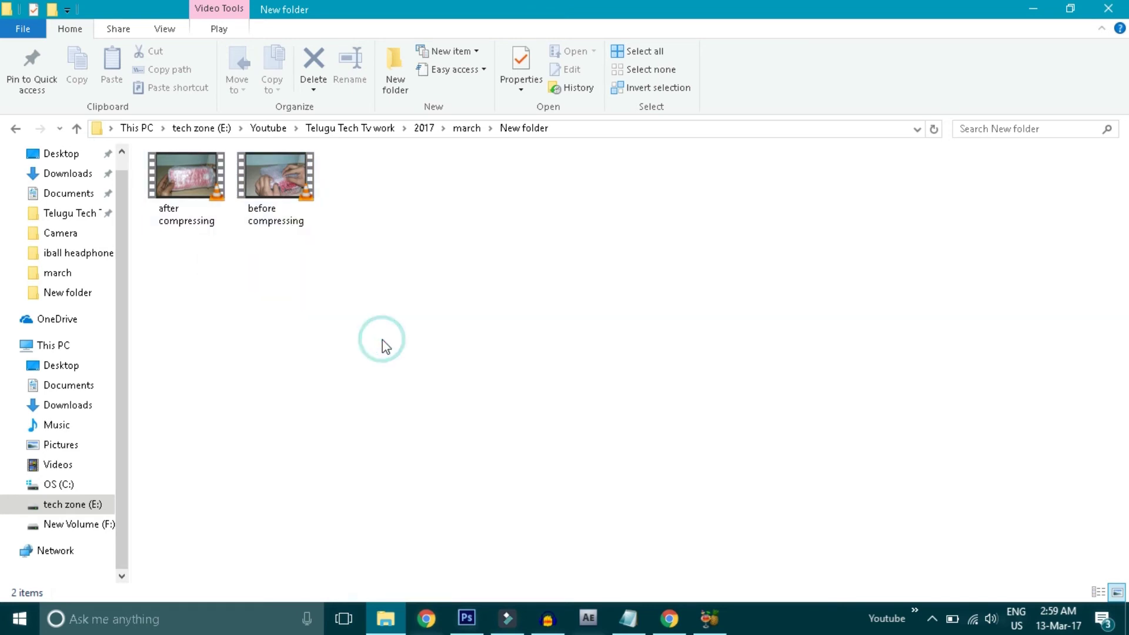
{"action": "left_click", "coordinate": [292, 216]}
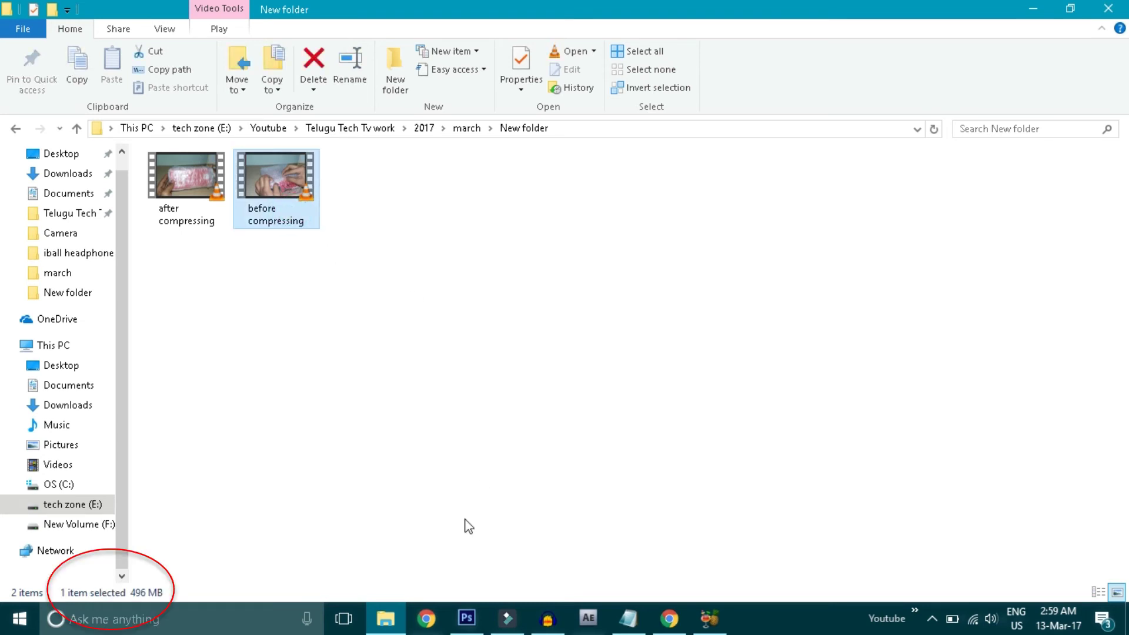
{"action": "left_click", "coordinate": [455, 452]}
{"action": "left_click", "coordinate": [201, 203]}
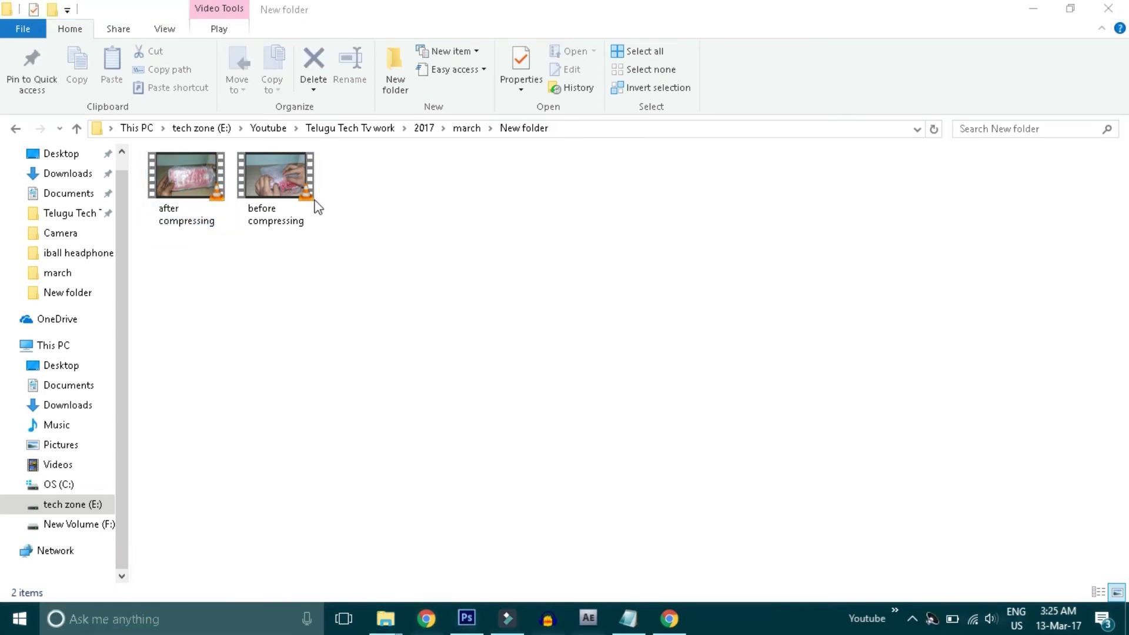
Step: Play "before compressing" in MPC-HC x64, skip ahead to check its picture quality, and close the player
{"action": "left_click", "coordinate": [301, 182]}
{"action": "right_click", "coordinate": [301, 183]}
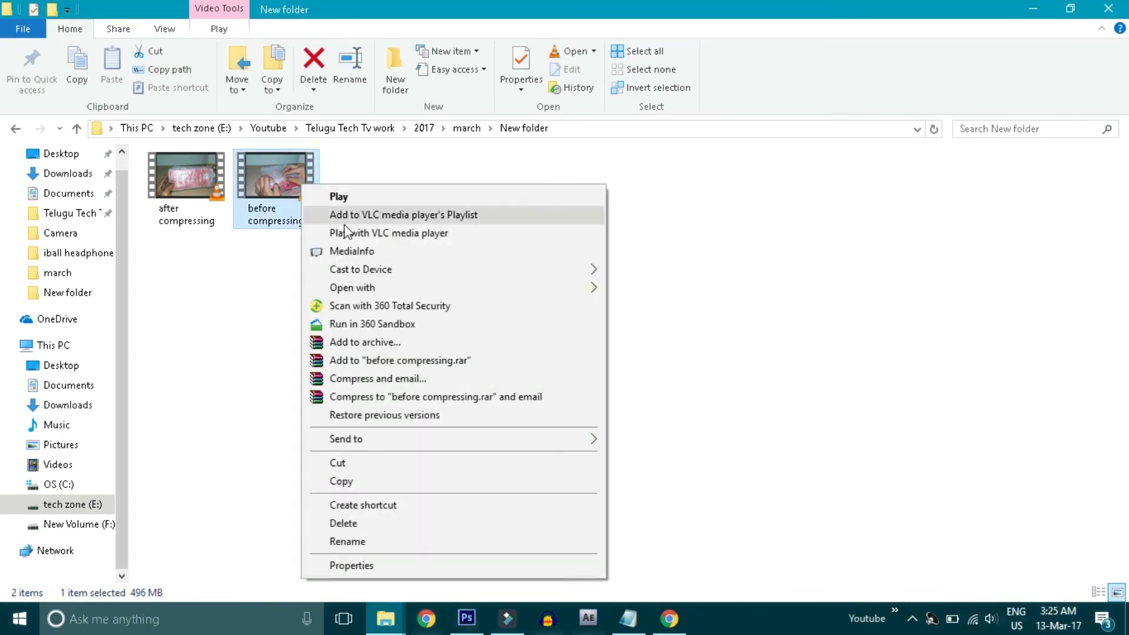
{"action": "left_click", "coordinate": [405, 293]}
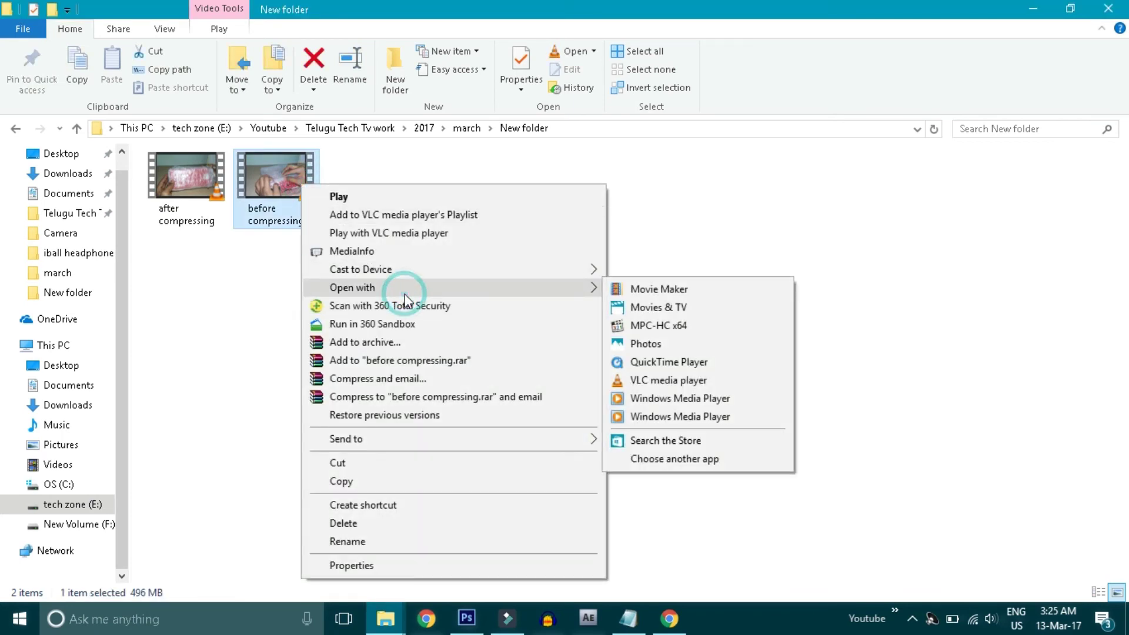
{"action": "left_click", "coordinate": [658, 325]}
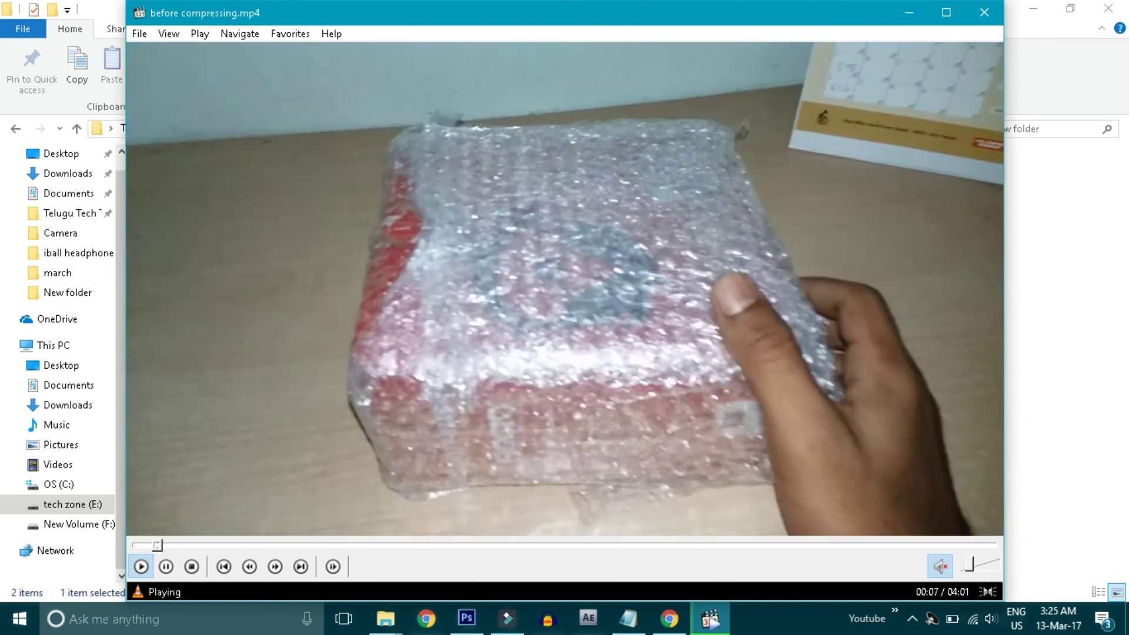
{"action": "left_click", "coordinate": [424, 545]}
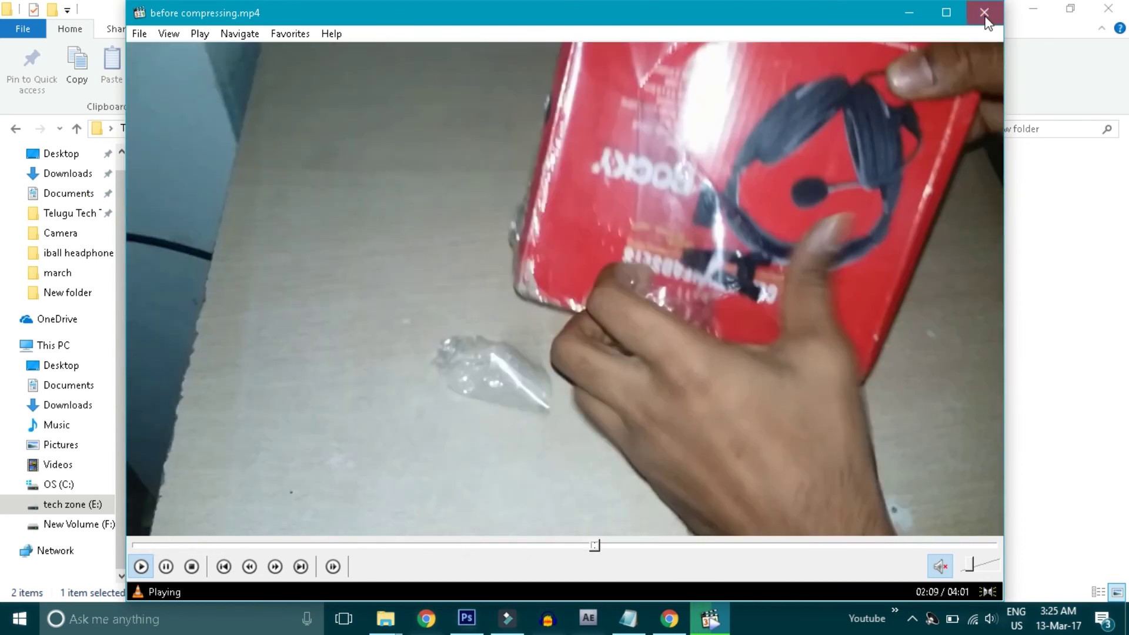
{"action": "left_click", "coordinate": [984, 13]}
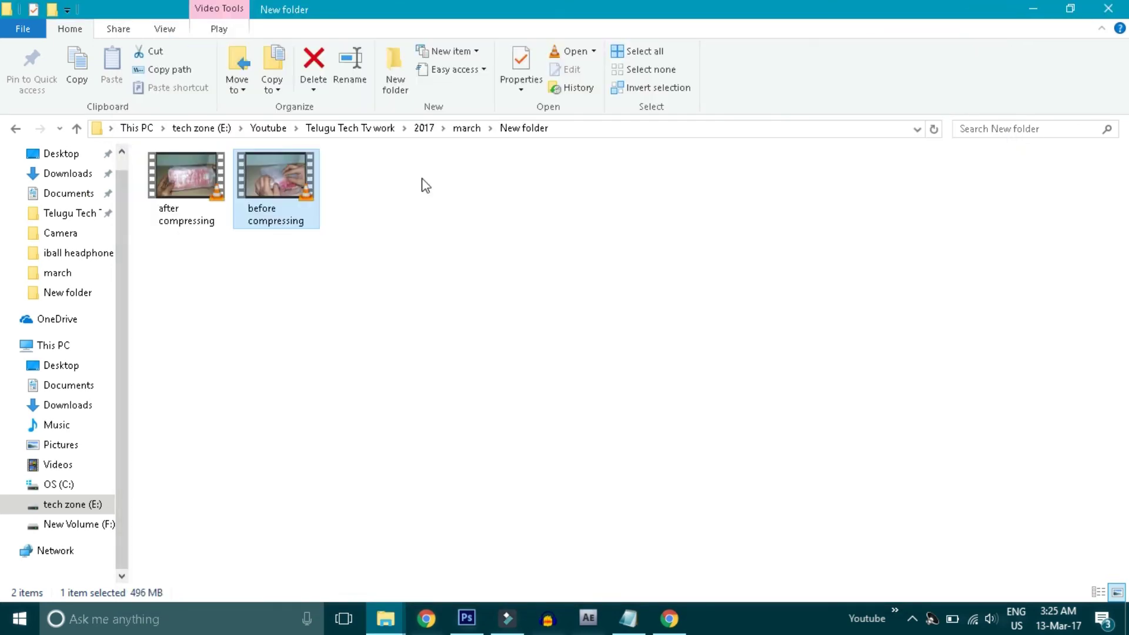
Step: Play "after compressing" in MPC-HC x64, skip ahead to check its picture quality, and close the player
{"action": "left_click", "coordinate": [180, 215]}
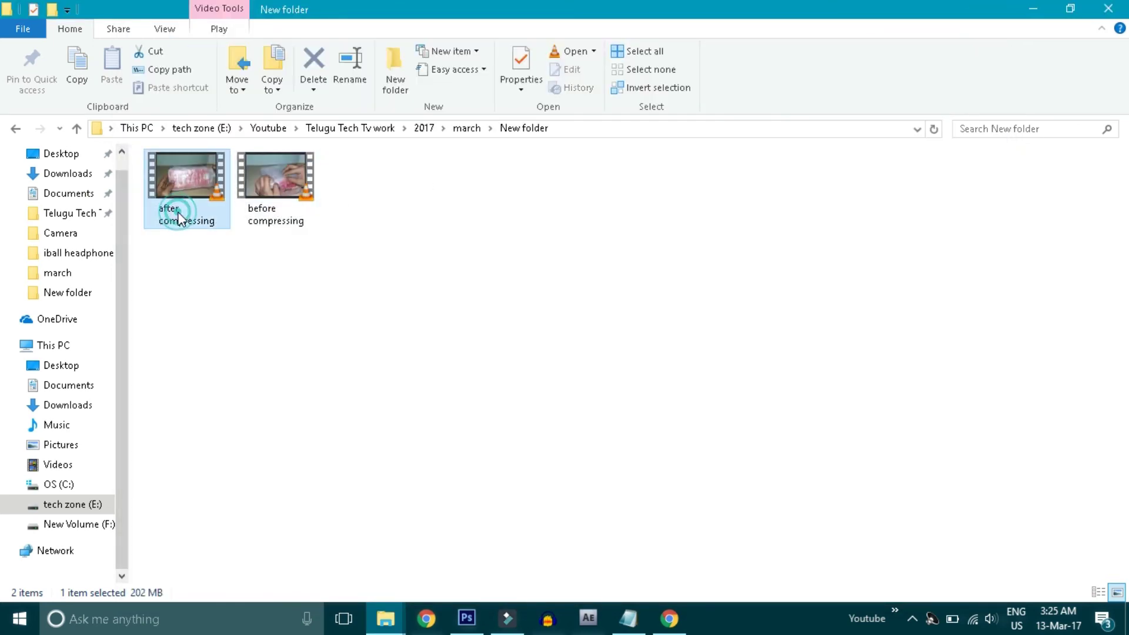
{"action": "right_click", "coordinate": [179, 216]}
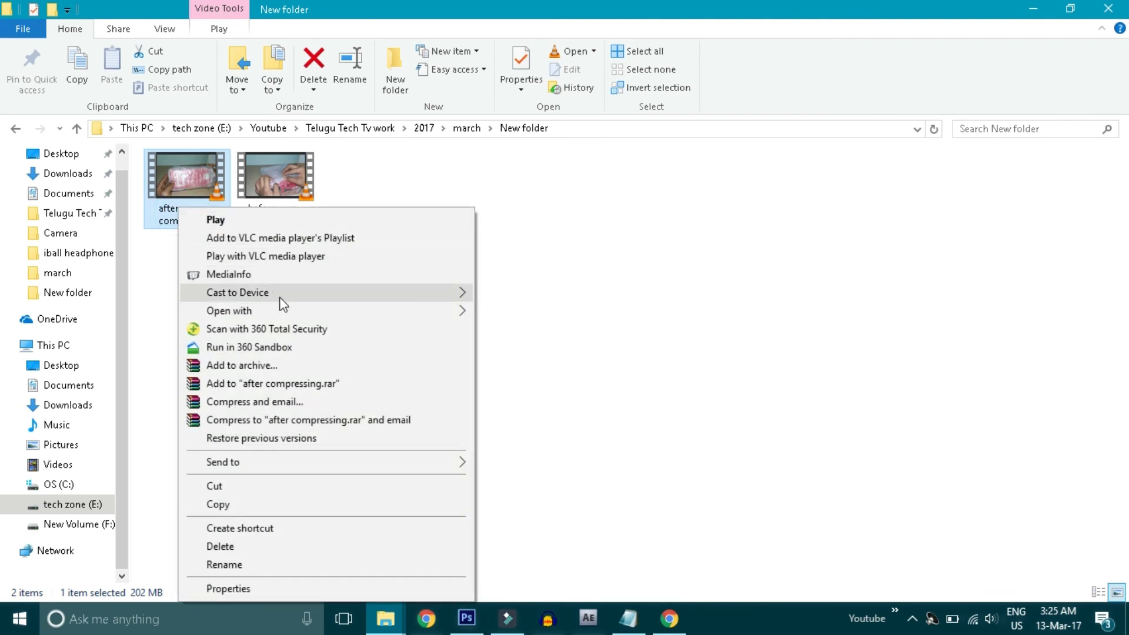
{"action": "mouse_move", "coordinate": [290, 310]}
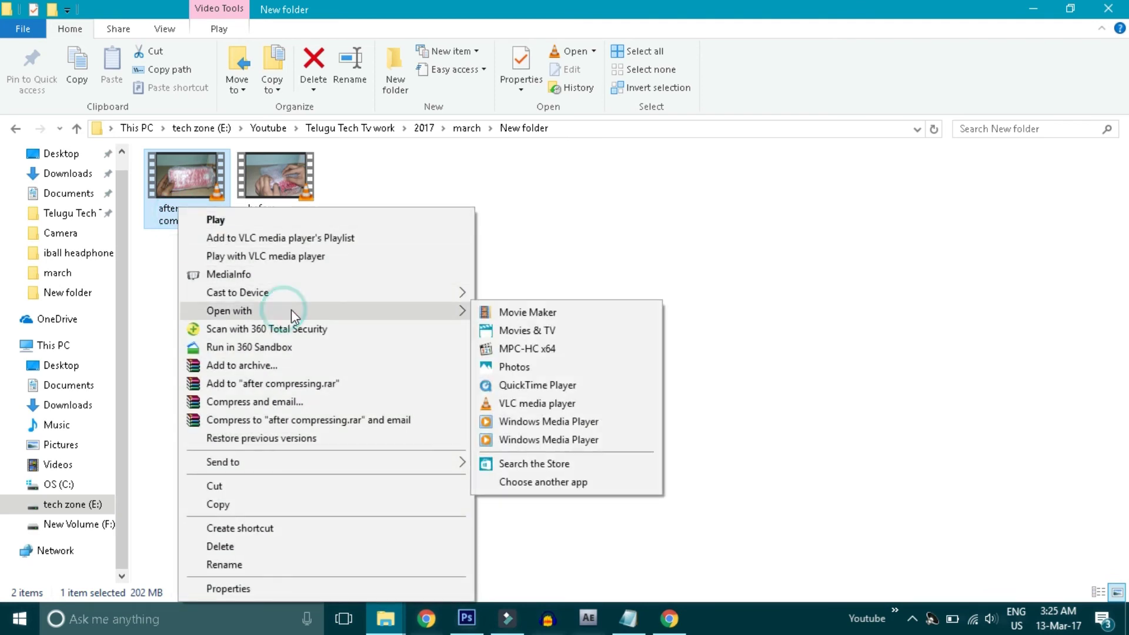
{"action": "left_click", "coordinate": [513, 348]}
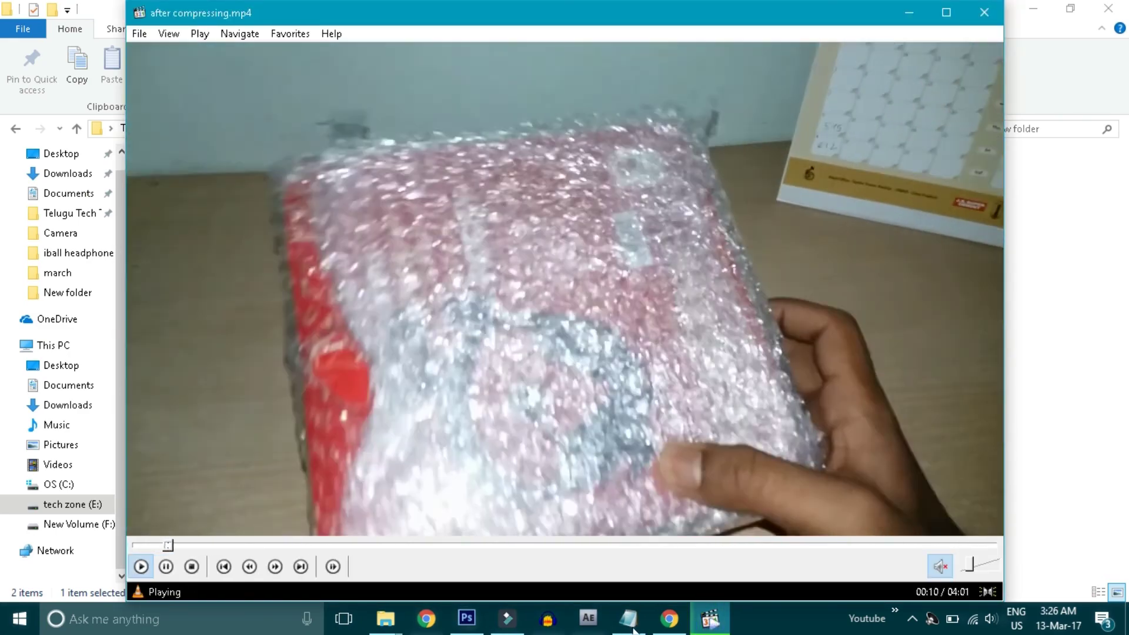
{"action": "left_click", "coordinate": [445, 545]}
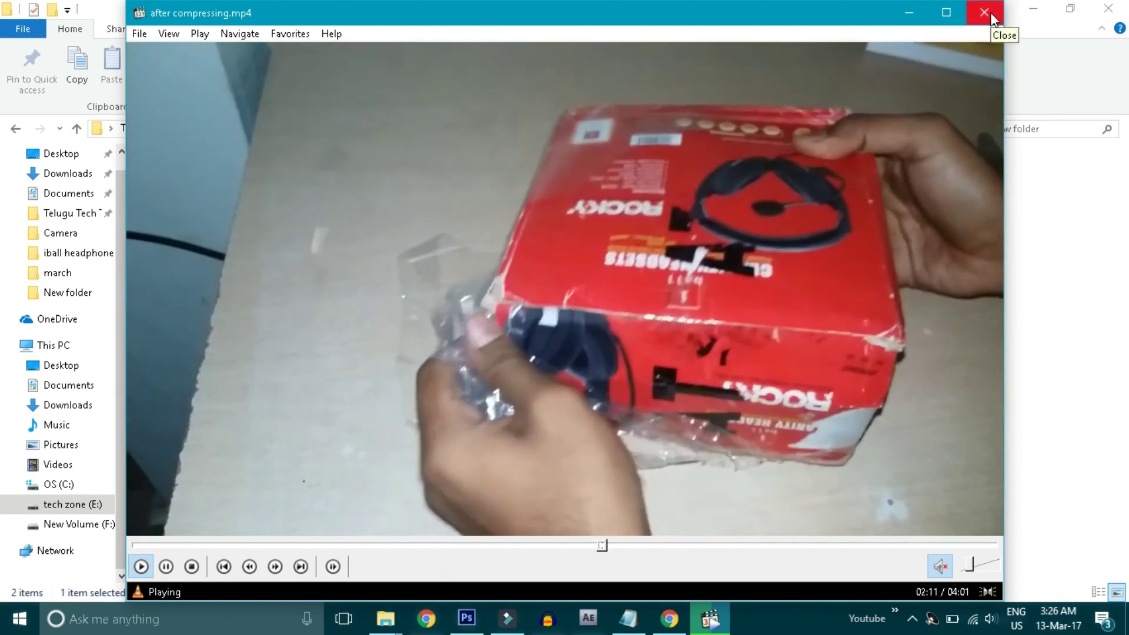
{"action": "left_click", "coordinate": [984, 12]}
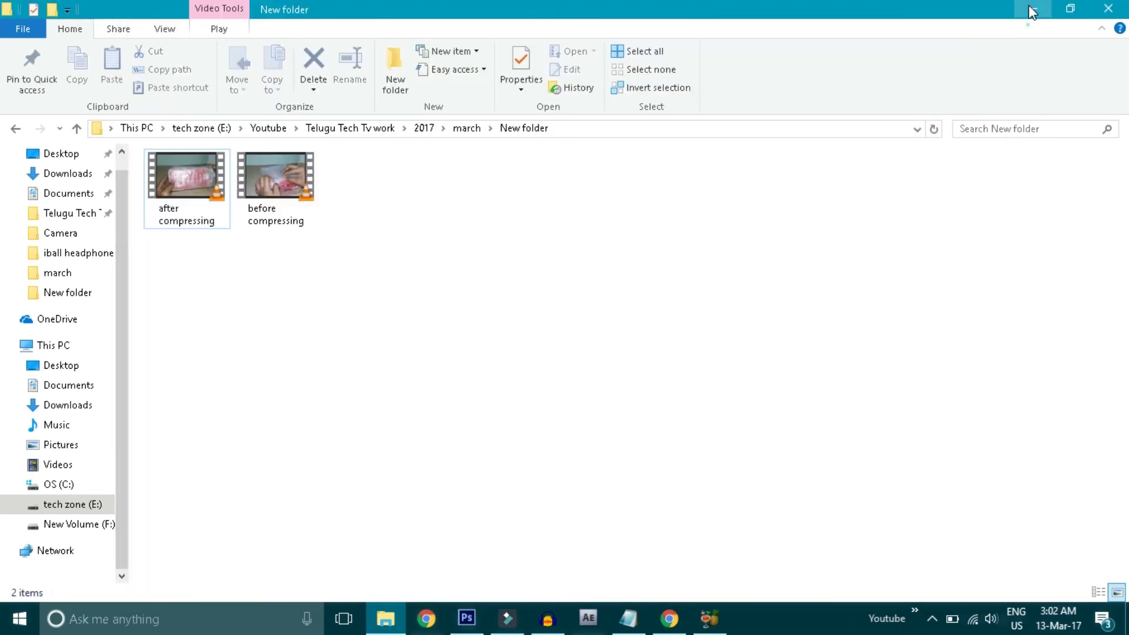
Step: Minimize the File Explorer and HandBrake windows to return to the desktop
{"action": "left_click", "coordinate": [1031, 9]}
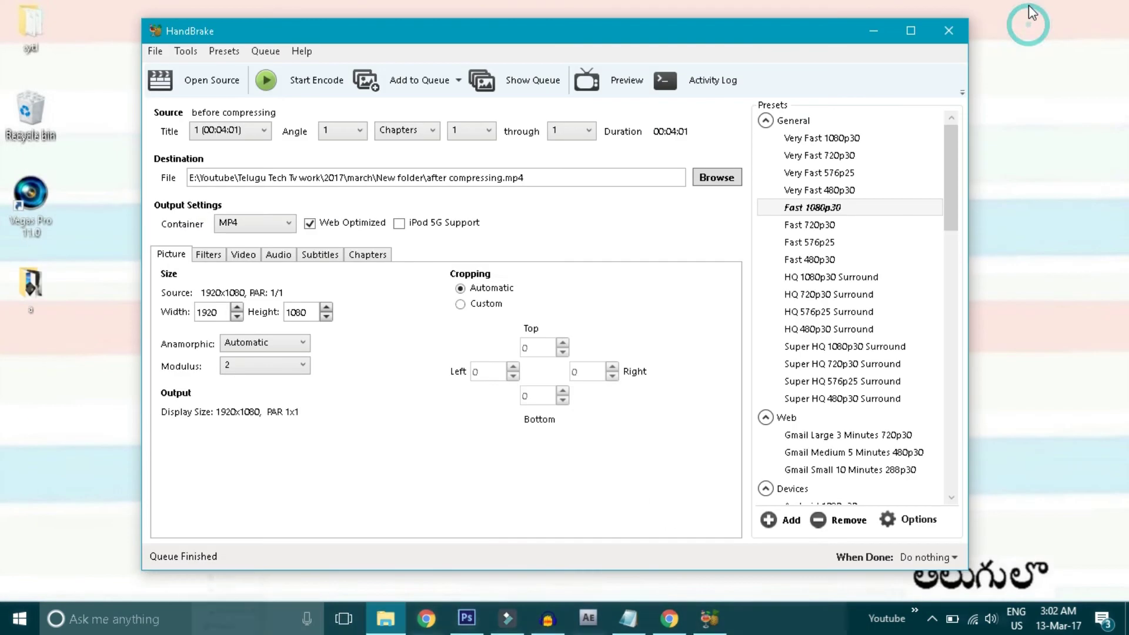
{"action": "left_click", "coordinate": [874, 32]}
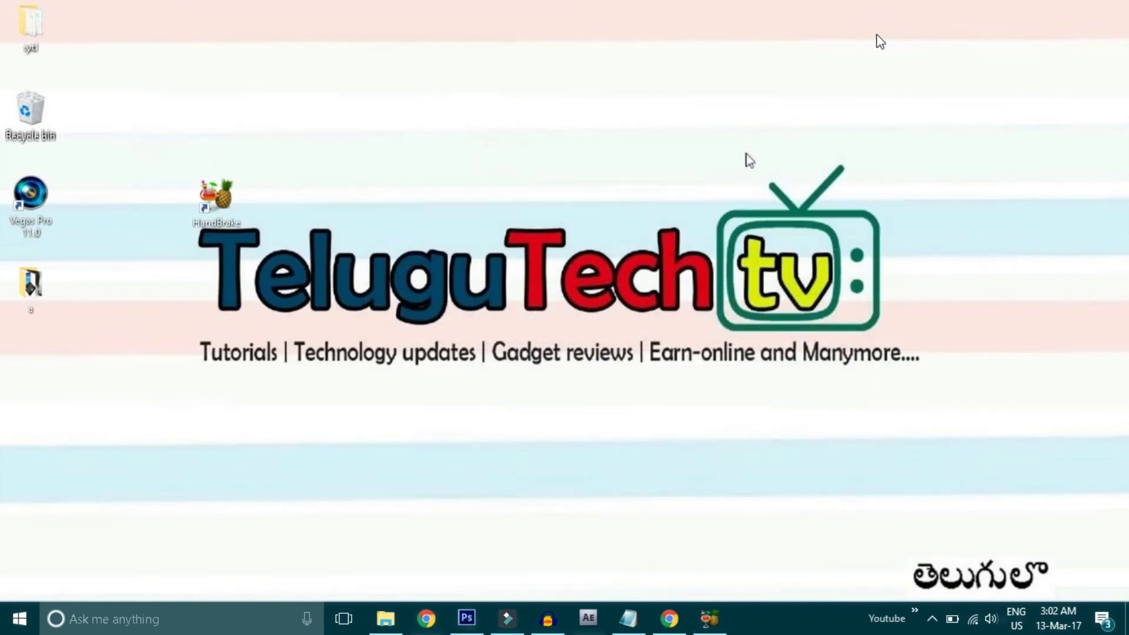